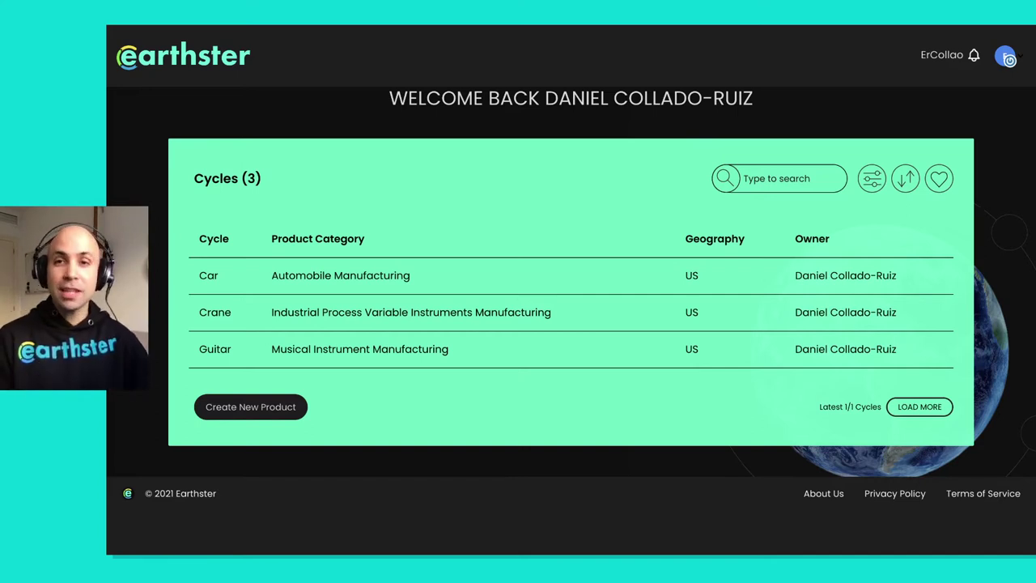
Step: Create a new product named 'Watch' and save it
{"action": "left_click", "coordinate": [261, 410]}
{"action": "left_click", "coordinate": [833, 162]}
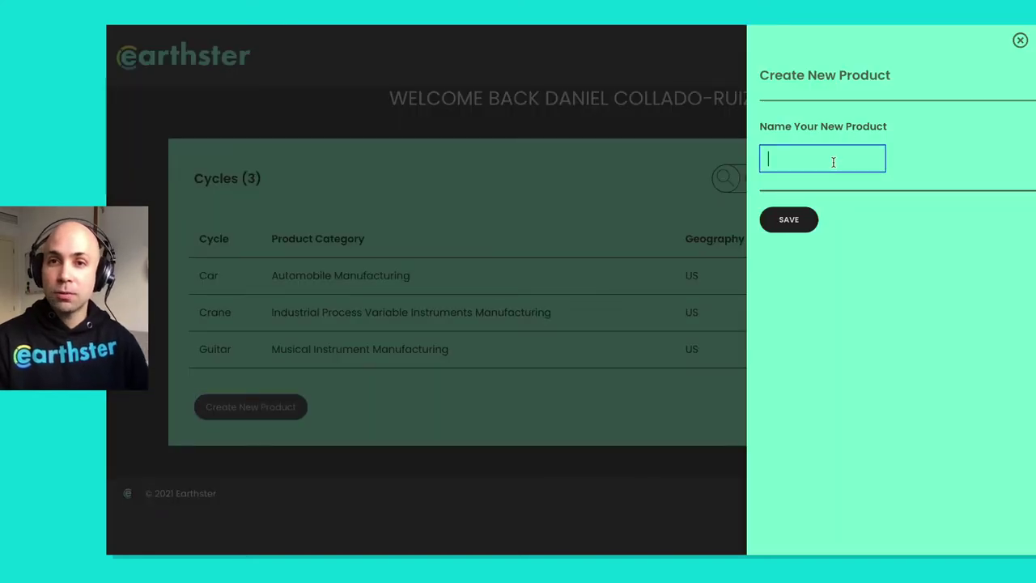
{"action": "type", "text": "Wat"}
{"action": "key", "text": "Down"}
{"action": "key", "text": "Return"}
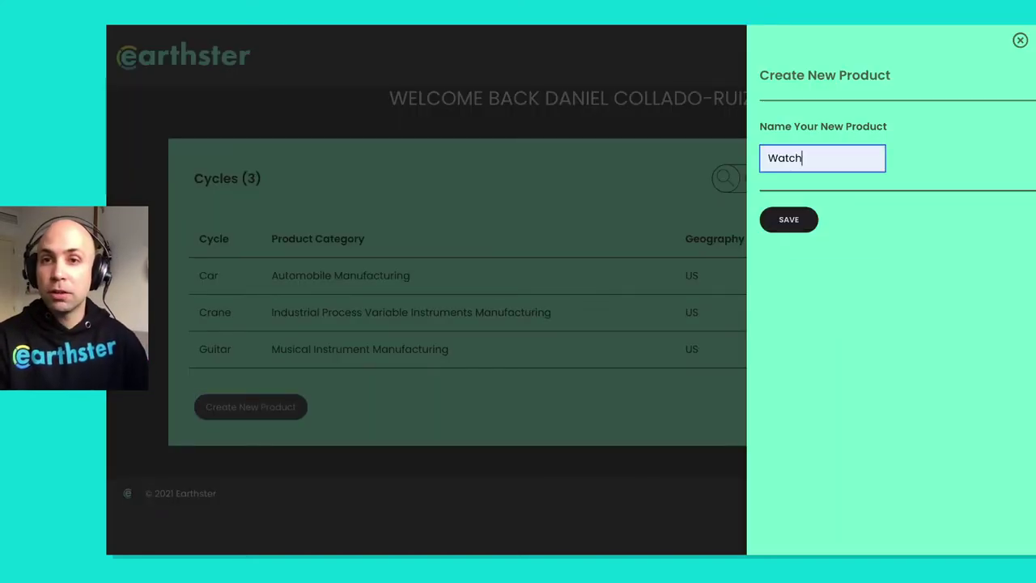
{"action": "left_click", "coordinate": [789, 221]}
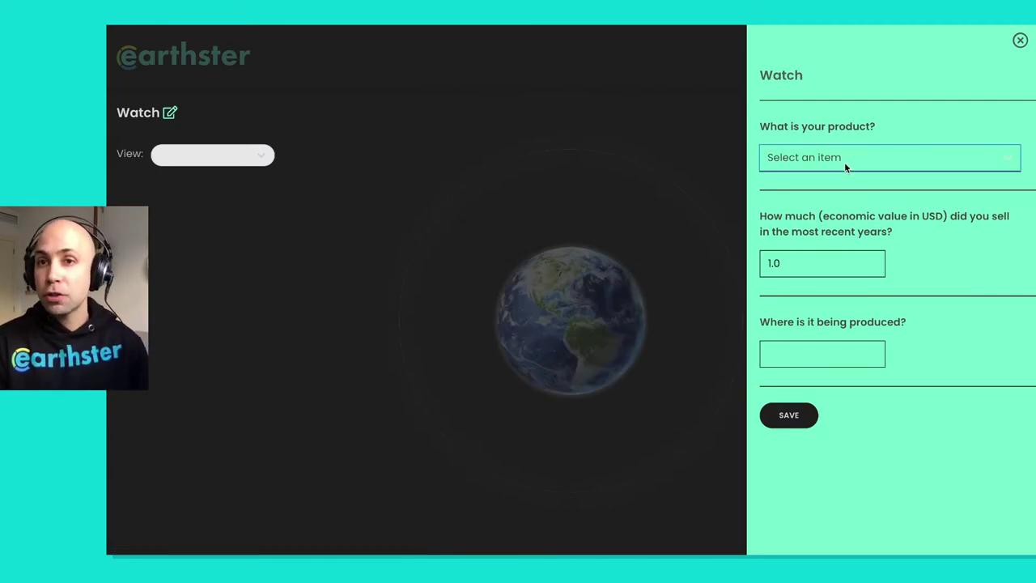
Step: Set the Watch category to watch, clock and measuring device manufacturing, location US, and save
{"action": "left_click", "coordinate": [844, 162]}
{"action": "scroll", "coordinate": [792, 264], "scroll_direction": "down", "scroll_amount": 20}
{"action": "scroll", "coordinate": [797, 262], "scroll_direction": "down", "scroll_amount": 20}
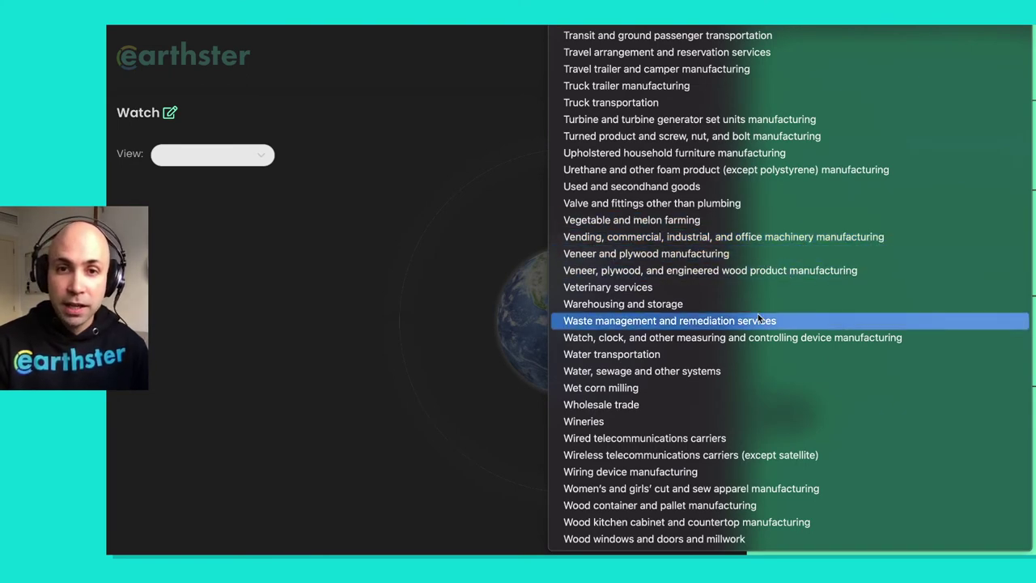
{"action": "left_click", "coordinate": [759, 335]}
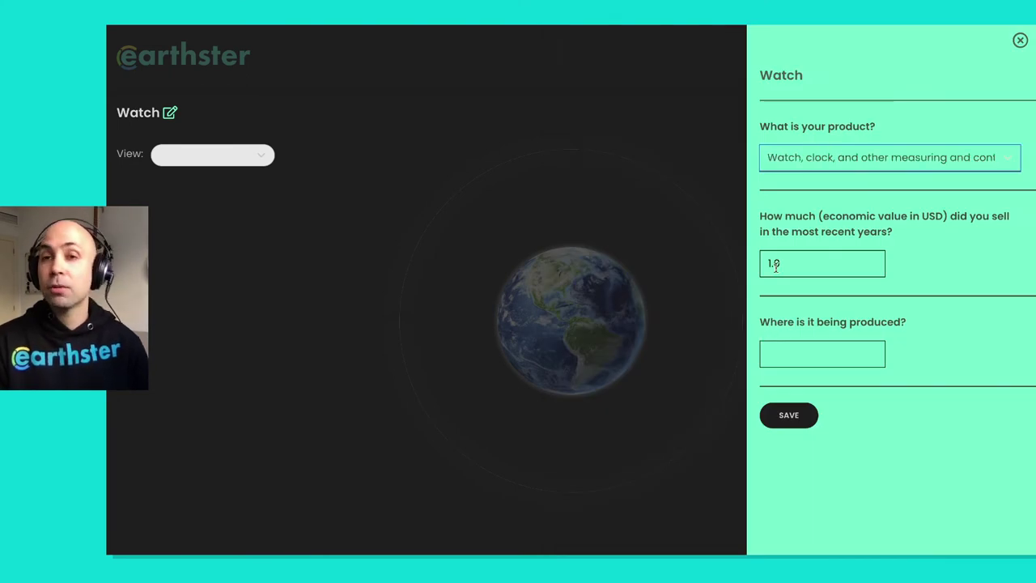
{"action": "left_click", "coordinate": [799, 349]}
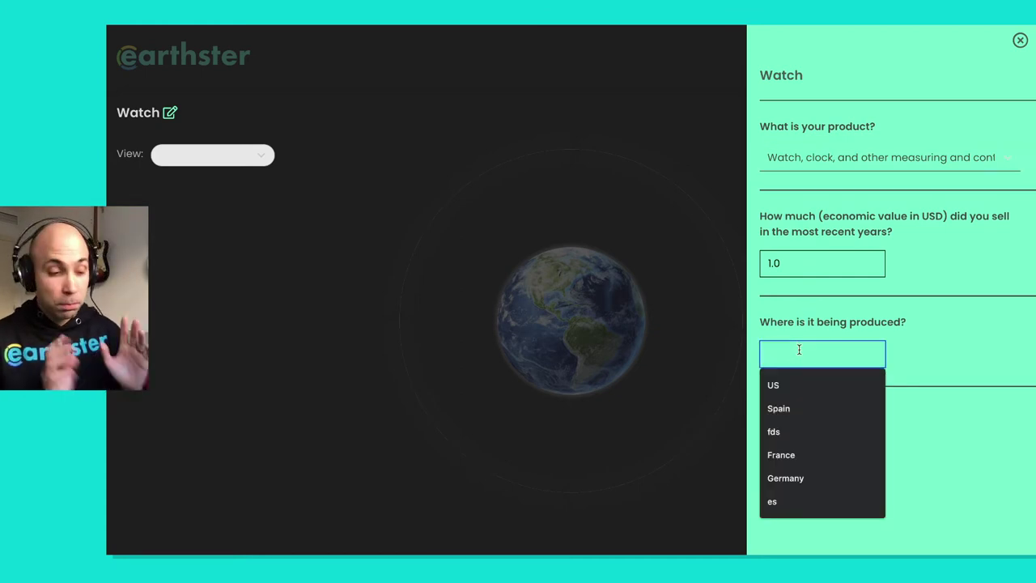
{"action": "type", "text": "US"}
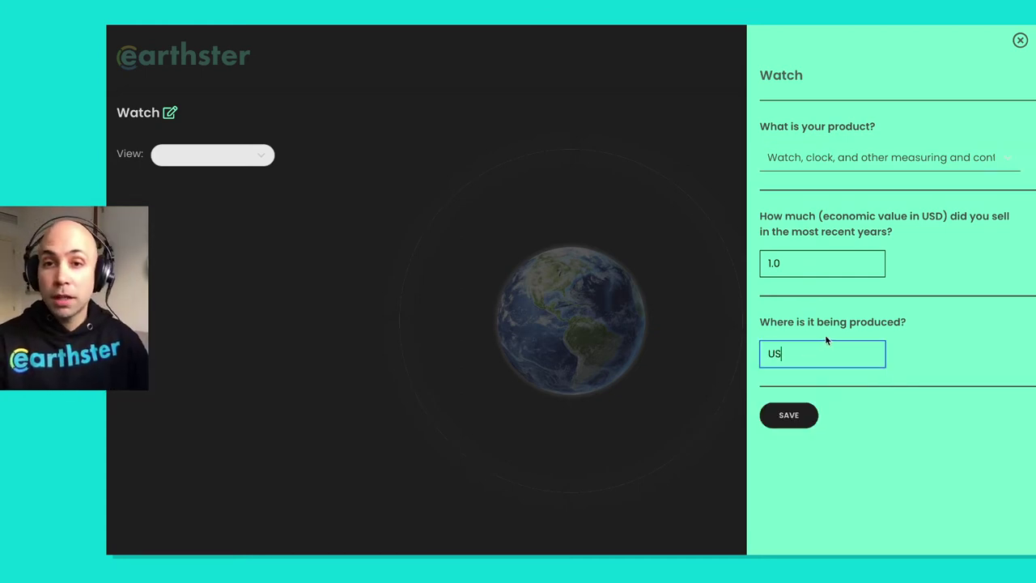
{"action": "left_click", "coordinate": [800, 418]}
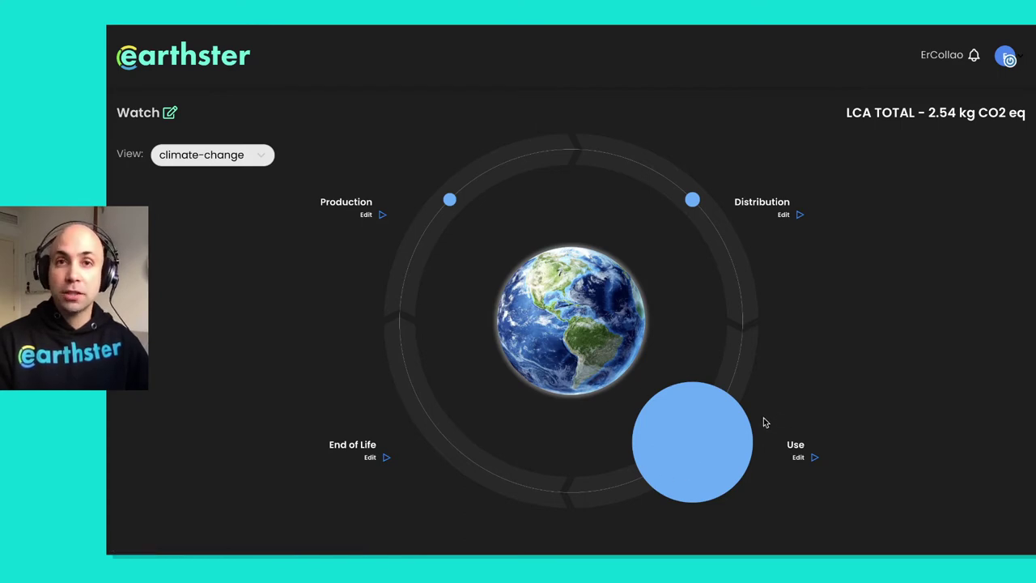
Step: In the Use stage, change Power consumption while active to 0.2 usd and save
{"action": "left_click", "coordinate": [712, 445]}
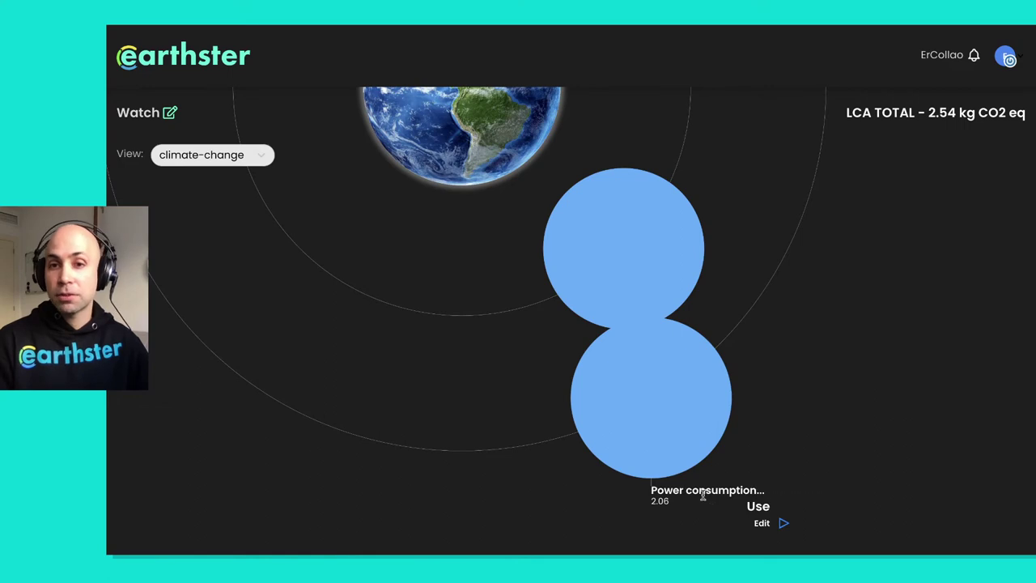
{"action": "left_click", "coordinate": [627, 249]}
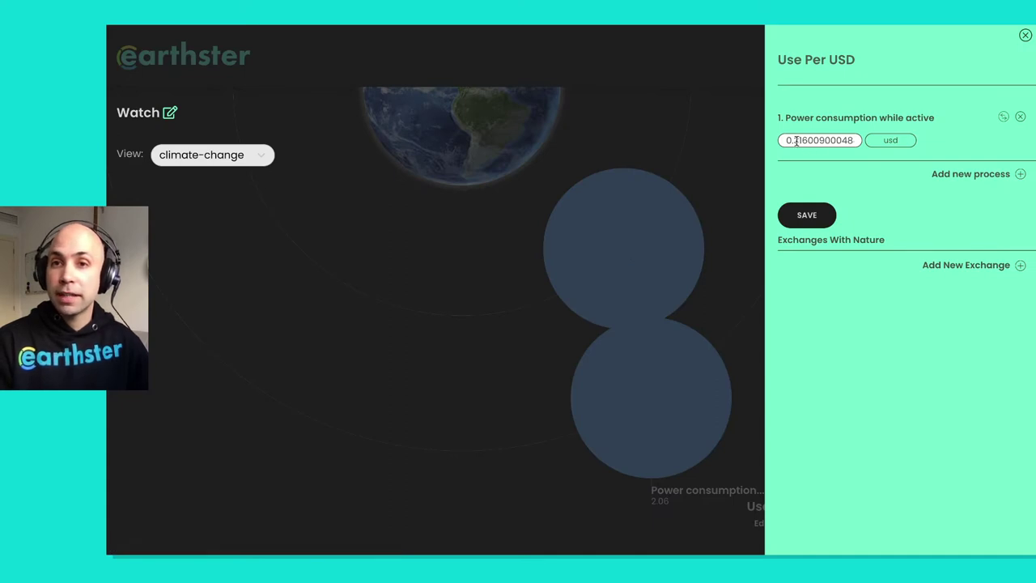
{"action": "left_click_drag", "start_coordinate": [793, 139], "coordinate": [881, 146]}
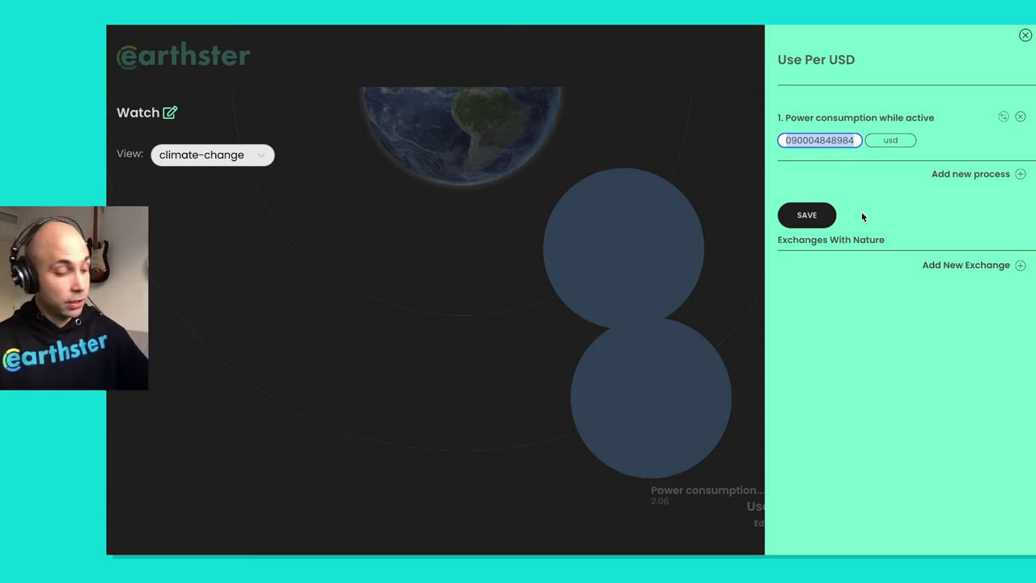
{"action": "type", "text": "0.2"}
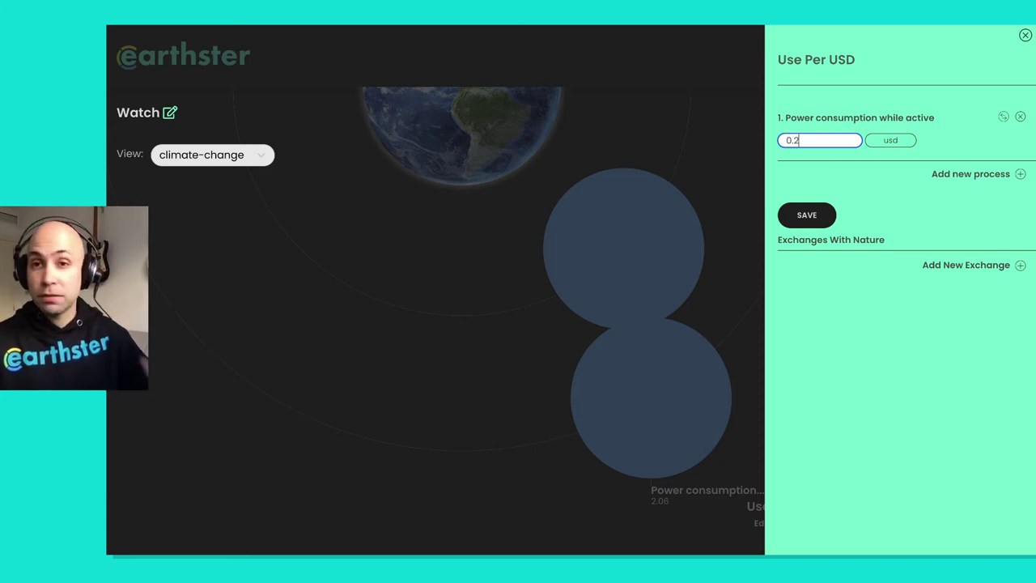
{"action": "left_click", "coordinate": [809, 215]}
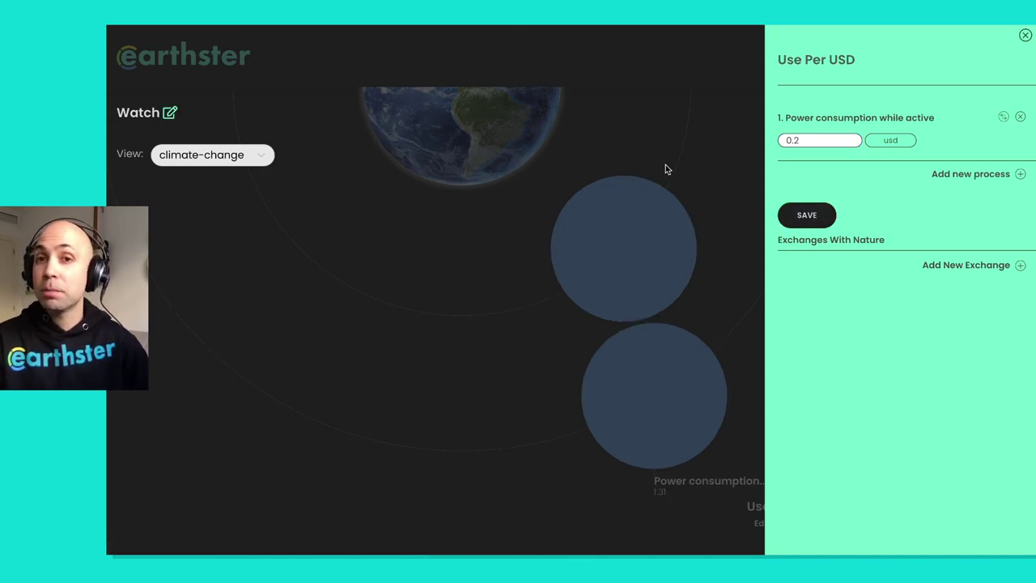
Step: Add the Western Electricity Coordinating Council, US 'market for electricity, low voltage' process to Use
{"action": "left_click", "coordinate": [972, 174]}
{"action": "left_click", "coordinate": [437, 114]}
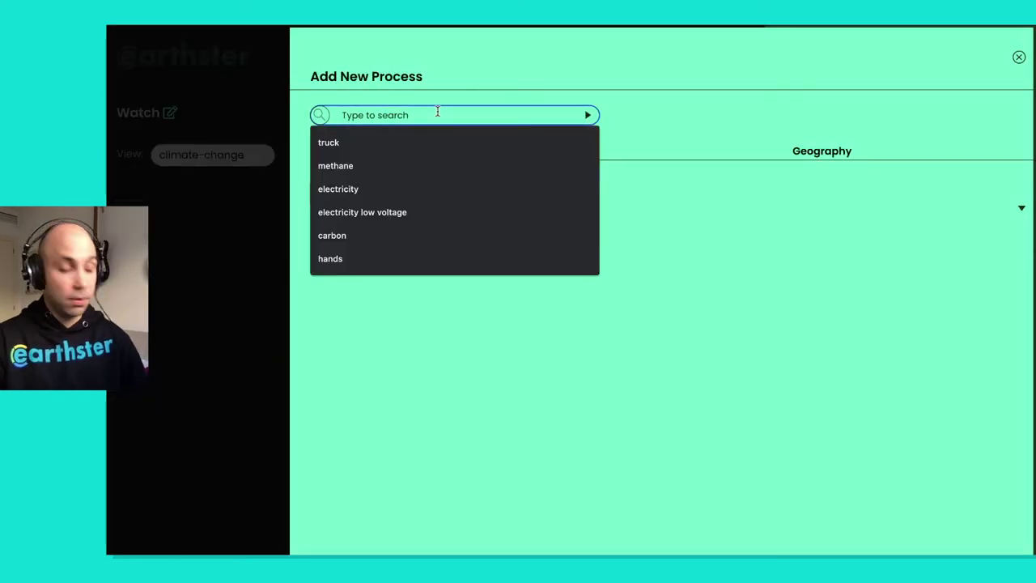
{"action": "type", "text": "elic"}
{"action": "key", "text": "BackSpace"}
{"action": "key", "text": "BackSpace"}
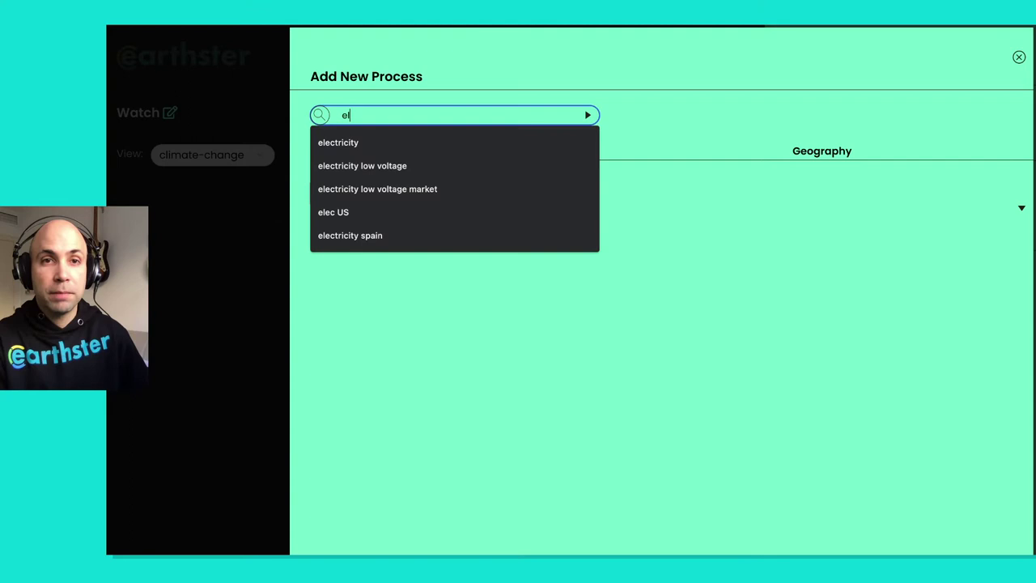
{"action": "key", "text": "Down"}
{"action": "key", "text": "Down"}
{"action": "key", "text": "Down"}
{"action": "key", "text": "Return"}
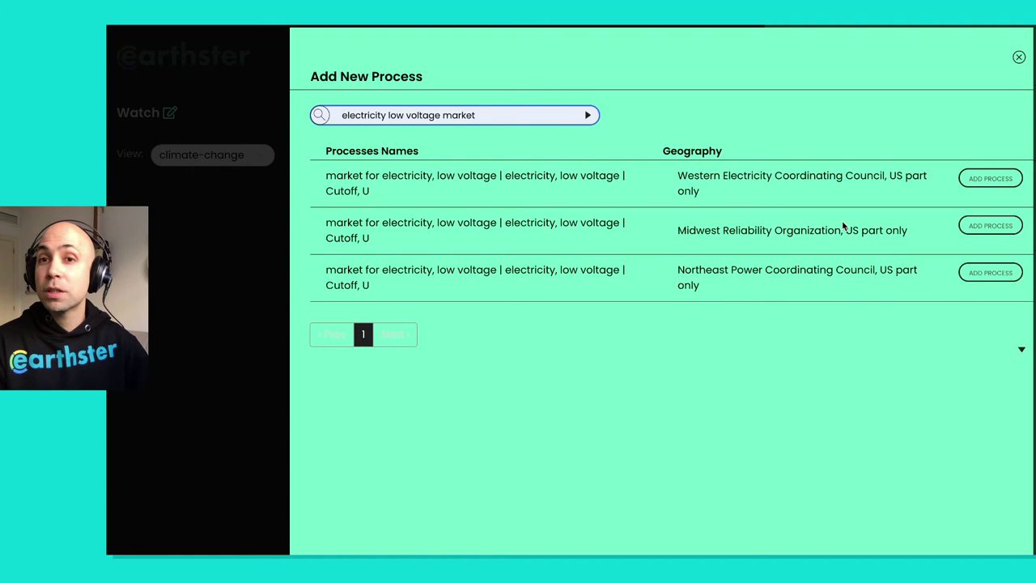
{"action": "left_click", "coordinate": [990, 188]}
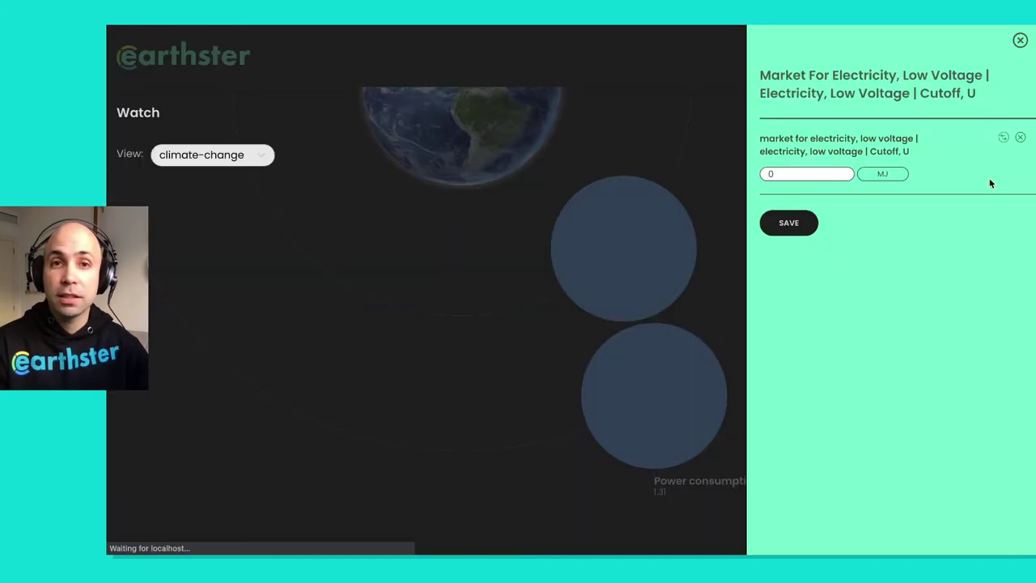
Step: Set the low-voltage electricity amount to 0.00001 MJ and save
{"action": "left_click", "coordinate": [797, 174]}
{"action": "left_click", "coordinate": [793, 199]}
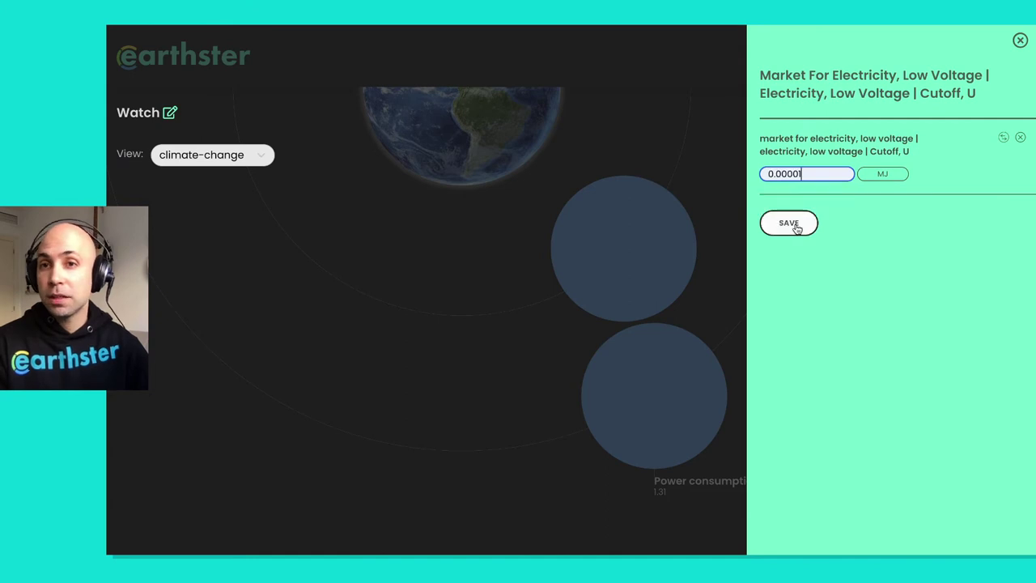
{"action": "left_click", "coordinate": [790, 224]}
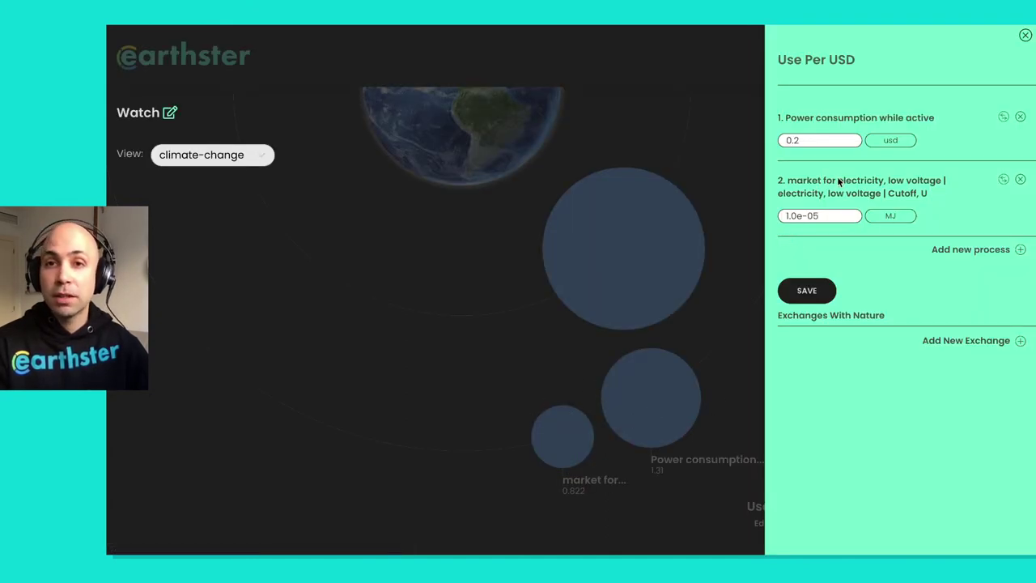
Step: Delete Power consumption while active from Use, save, and close the stage editor
{"action": "left_click", "coordinate": [1020, 118]}
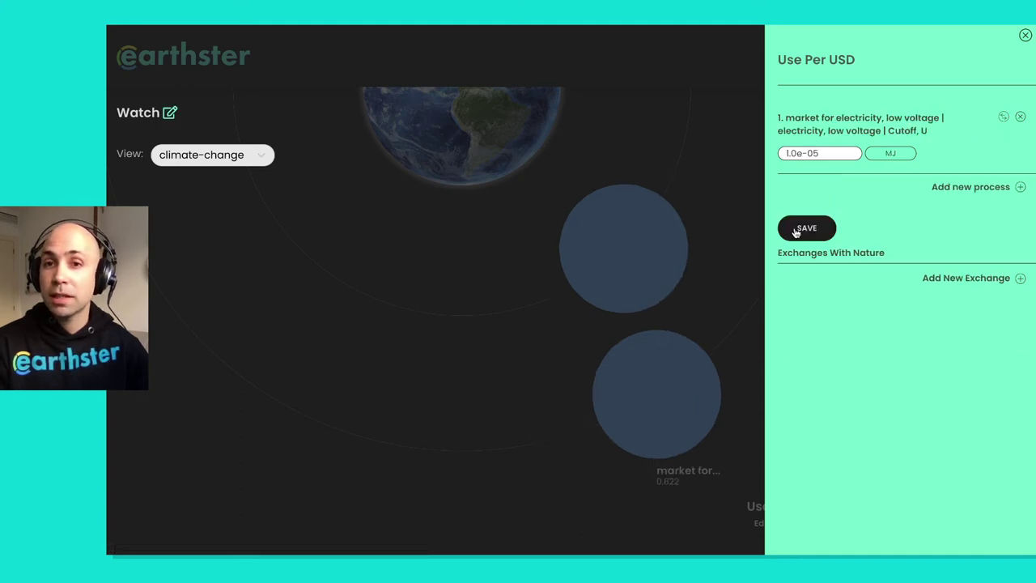
{"action": "left_click", "coordinate": [807, 228]}
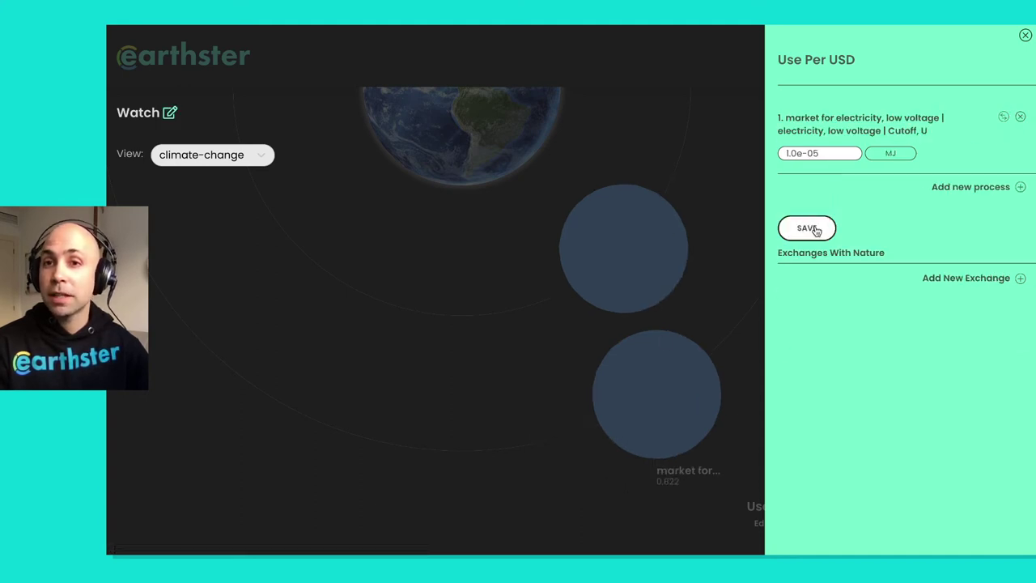
{"action": "left_click", "coordinate": [1024, 35]}
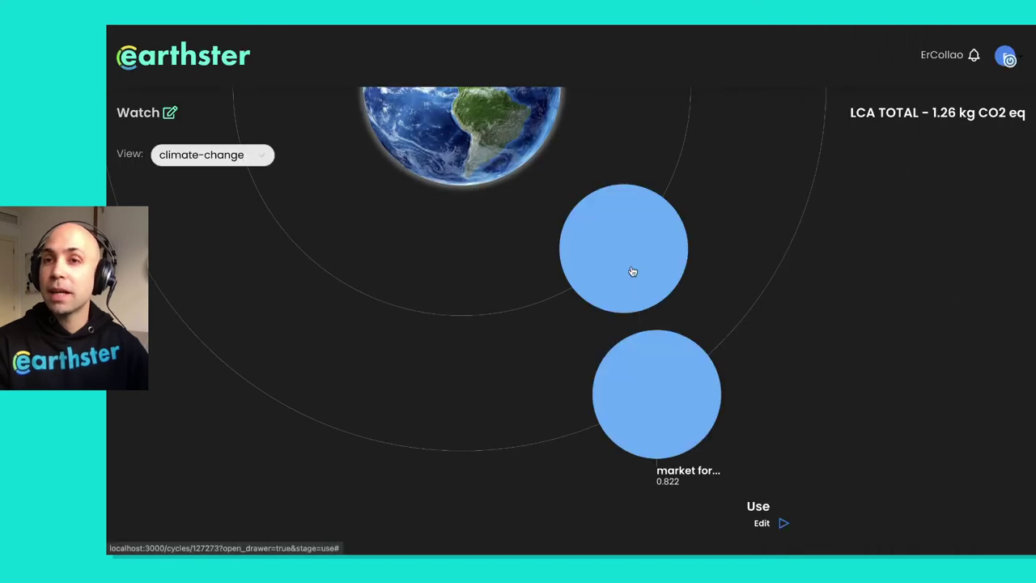
Step: Zoom back out to the full Watch life cycle view showing all four stages
{"action": "left_click", "coordinate": [482, 139]}
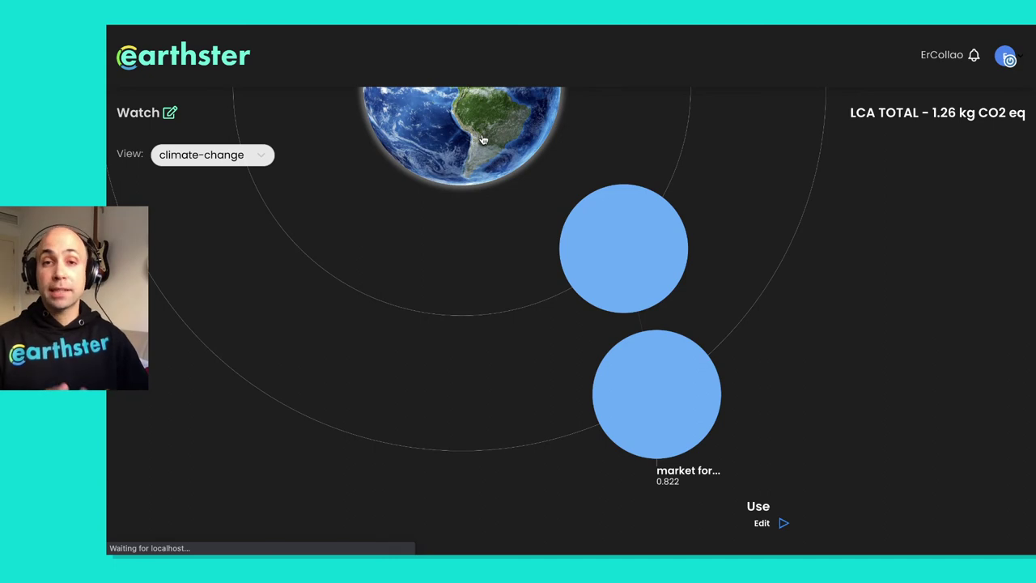